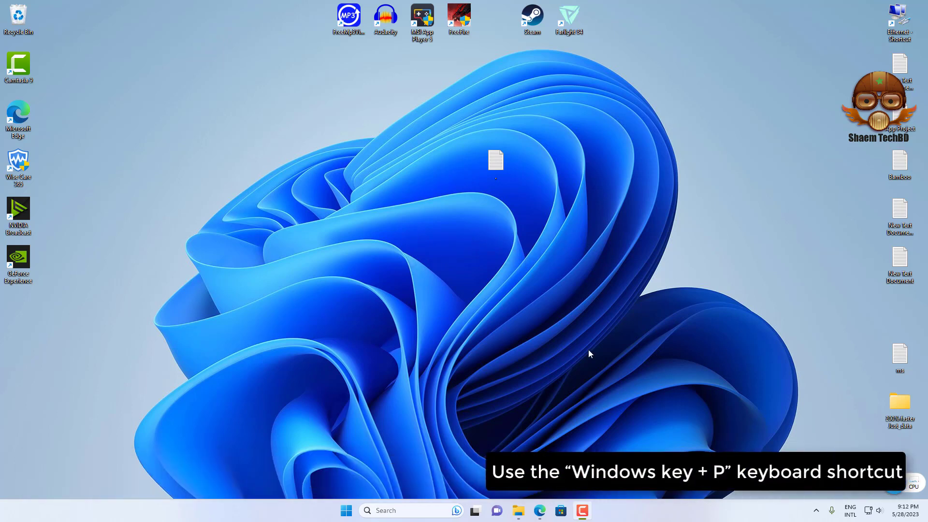
Step: Open the Project flyout with Win+P to show its four display modes
key("super+p")
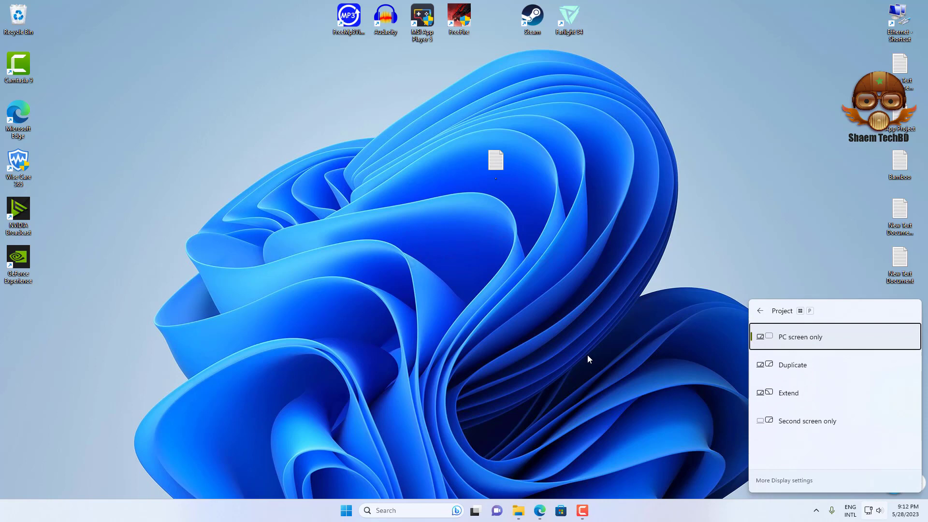